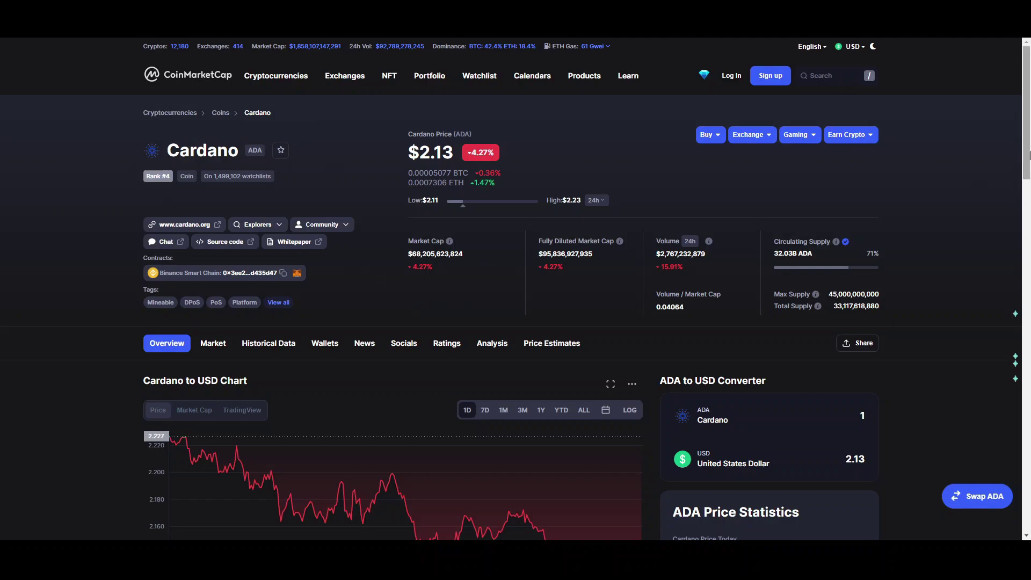
Drag the Cardano page on CoinMarketCap down to the Cardano Markets table.
{"action": "left_click_drag", "start_coordinate": [1029, 154], "coordinate": [1013, 424]}
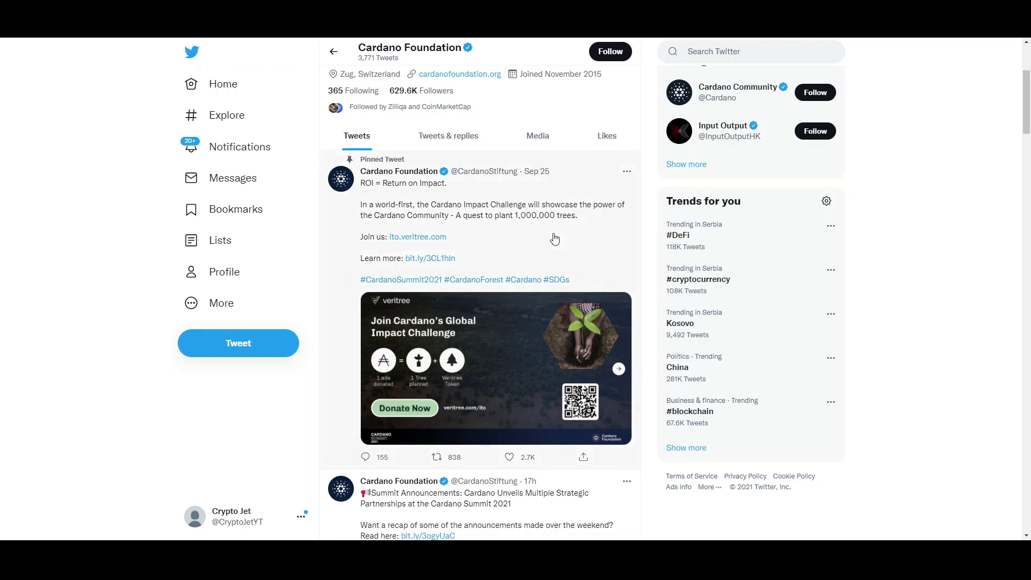
Like the Cardano Foundation's Cardano Summit 2021 announcement tweet on its Twitter profile.
{"action": "scroll", "coordinate": [552, 236], "scroll_direction": "up", "scroll_amount": 4}
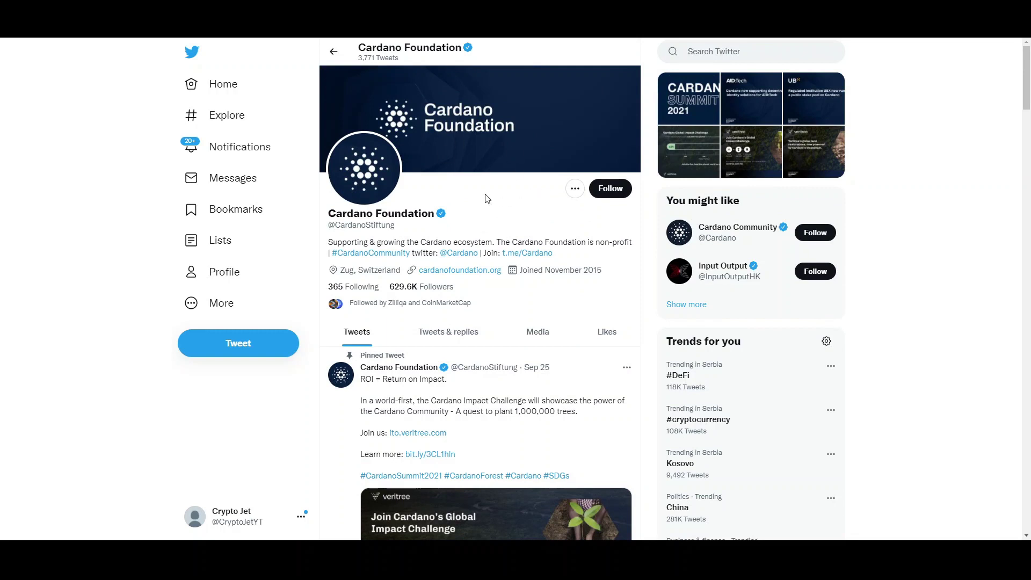
{"action": "scroll", "coordinate": [478, 324], "scroll_direction": "down", "scroll_amount": 3}
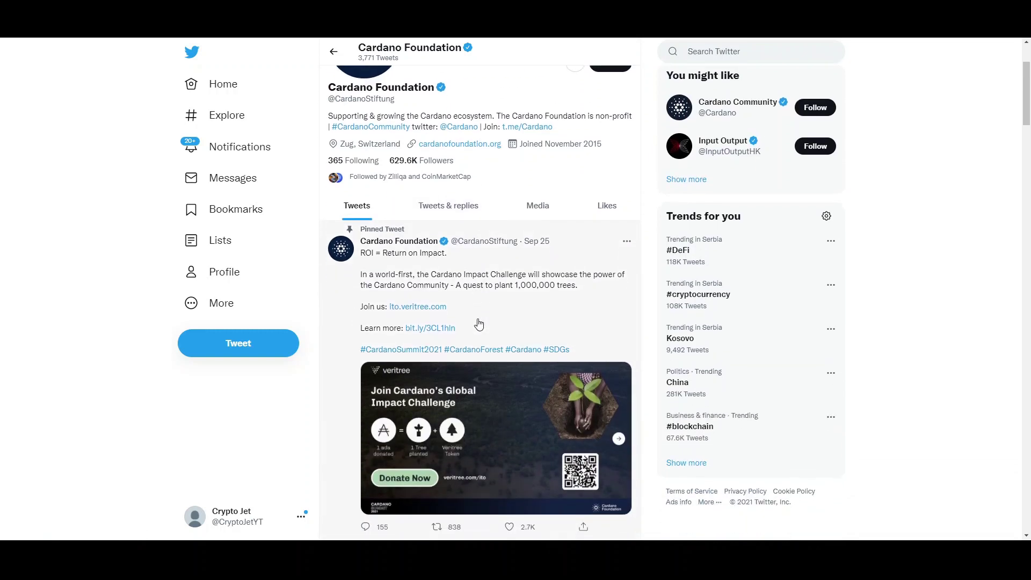
{"action": "scroll", "coordinate": [479, 324], "scroll_direction": "down", "scroll_amount": 1}
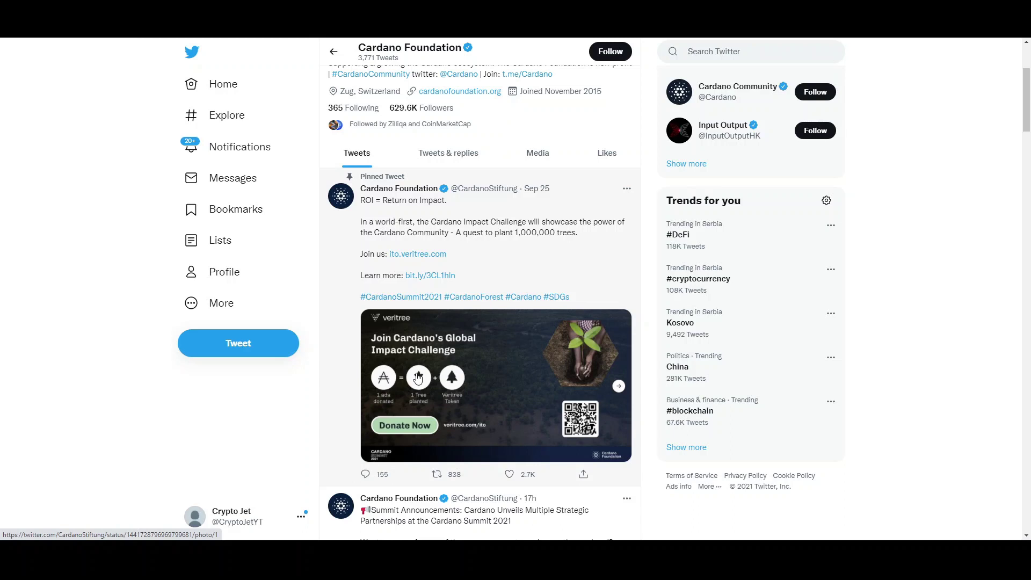
{"action": "scroll", "coordinate": [481, 389], "scroll_direction": "down", "scroll_amount": 1}
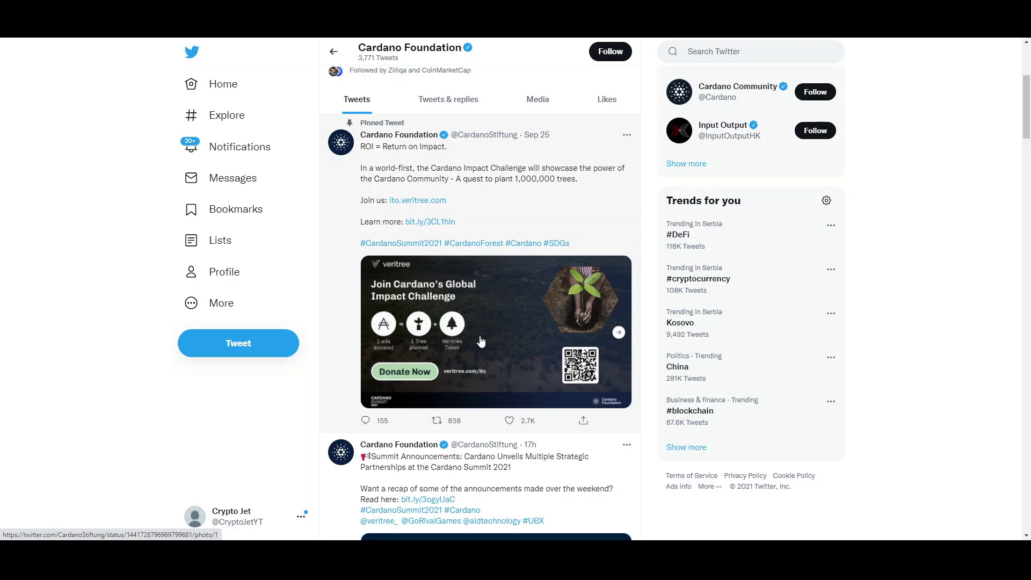
{"action": "scroll", "coordinate": [480, 341], "scroll_direction": "down", "scroll_amount": 3}
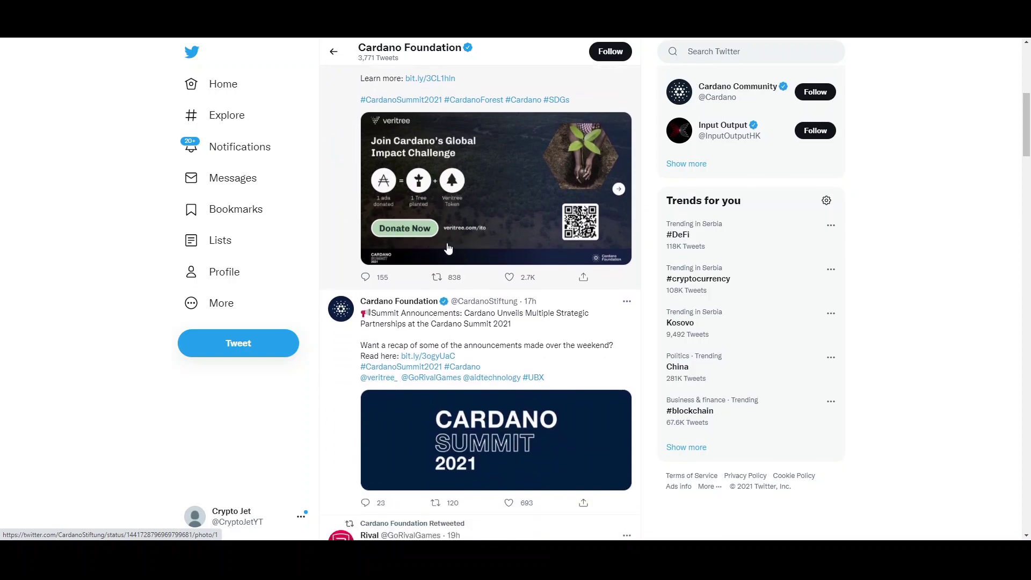
{"action": "scroll", "coordinate": [441, 239], "scroll_direction": "down", "scroll_amount": 3}
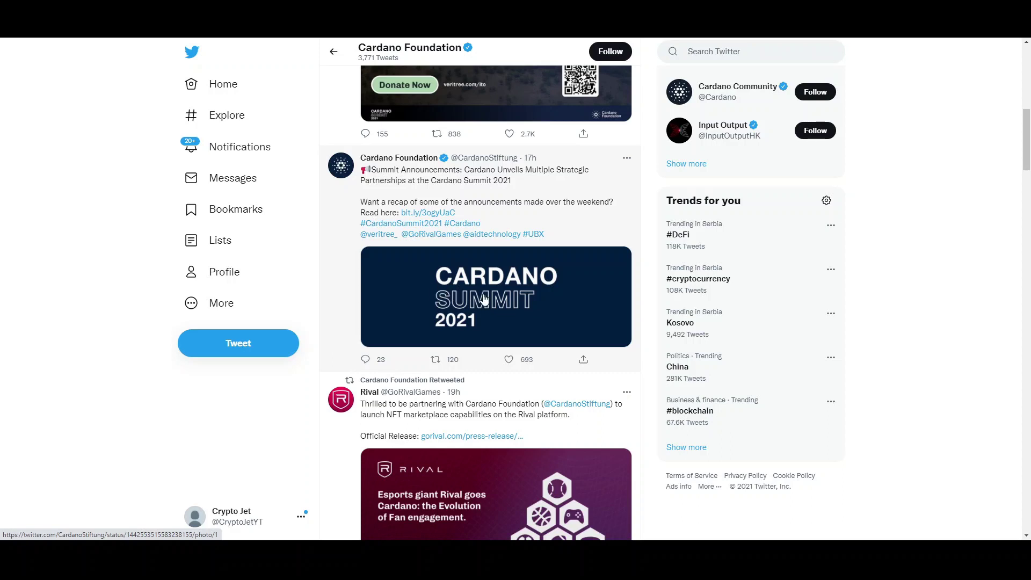
{"action": "left_click", "coordinate": [511, 360]}
{"action": "scroll", "coordinate": [535, 409], "scroll_direction": "down", "scroll_amount": 5}
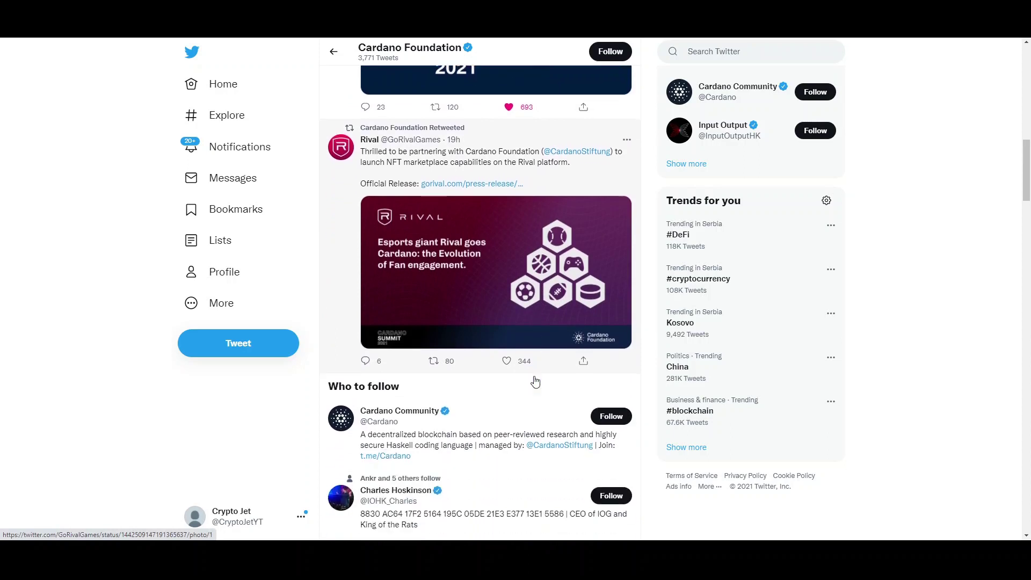
{"action": "scroll", "coordinate": [535, 381], "scroll_direction": "down", "scroll_amount": 6}
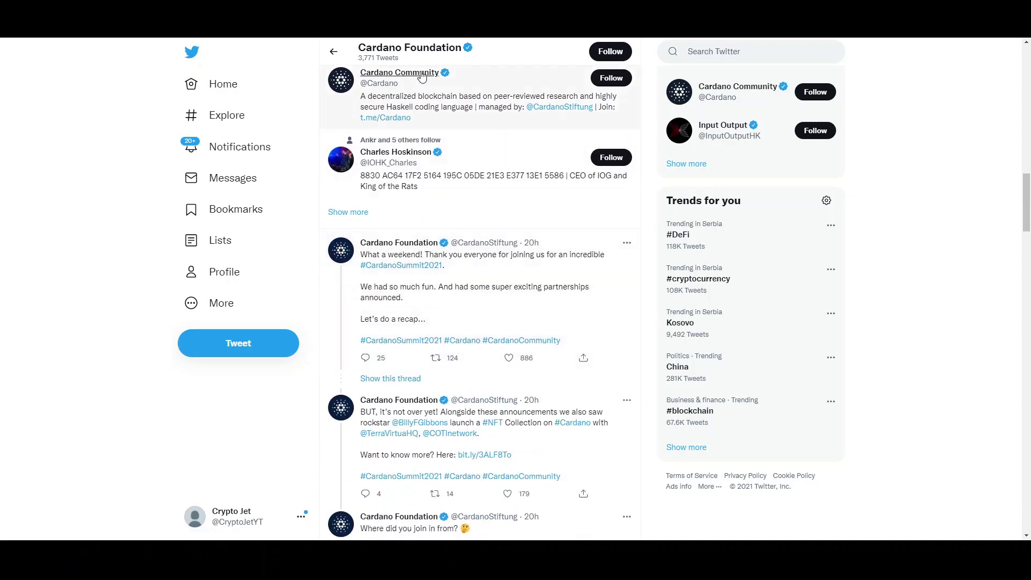
{"action": "scroll", "coordinate": [552, 131], "scroll_direction": "up", "scroll_amount": 2}
{"action": "scroll", "coordinate": [553, 393], "scroll_direction": "down", "scroll_amount": 2}
{"action": "scroll", "coordinate": [553, 393], "scroll_direction": "down", "scroll_amount": 3}
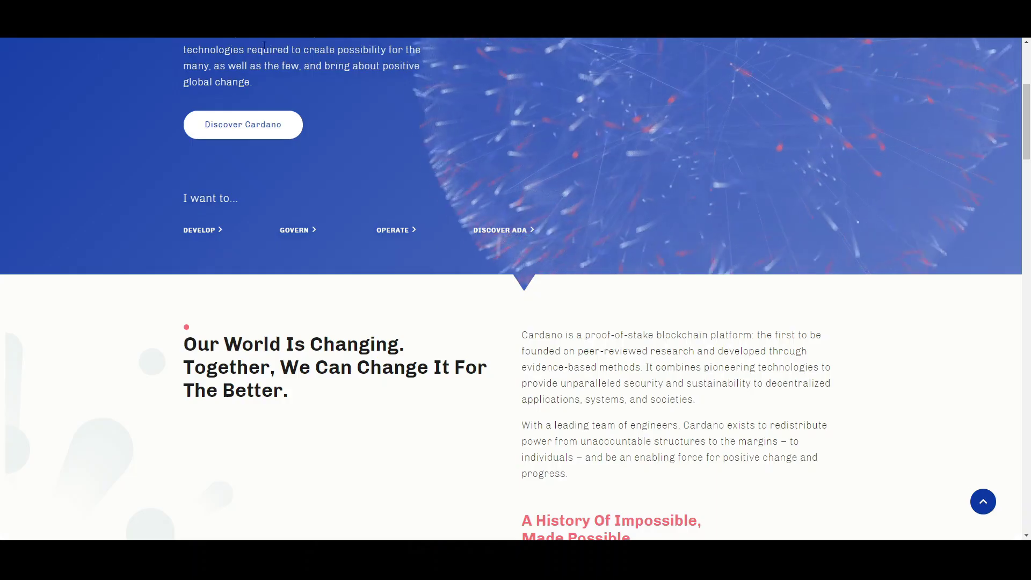
Read the cardano.org homepage down through 'Proof-Of-Stake And Ouroboros' to Discover Cardano.
{"action": "scroll", "coordinate": [518, 343], "scroll_direction": "up", "scroll_amount": 5}
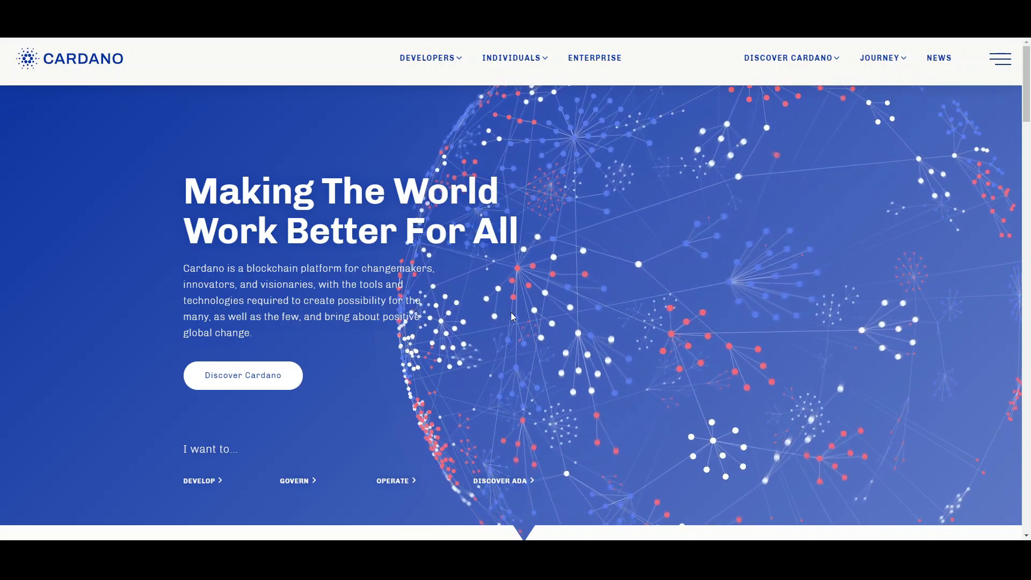
{"action": "scroll", "coordinate": [492, 276], "scroll_direction": "down", "scroll_amount": 5}
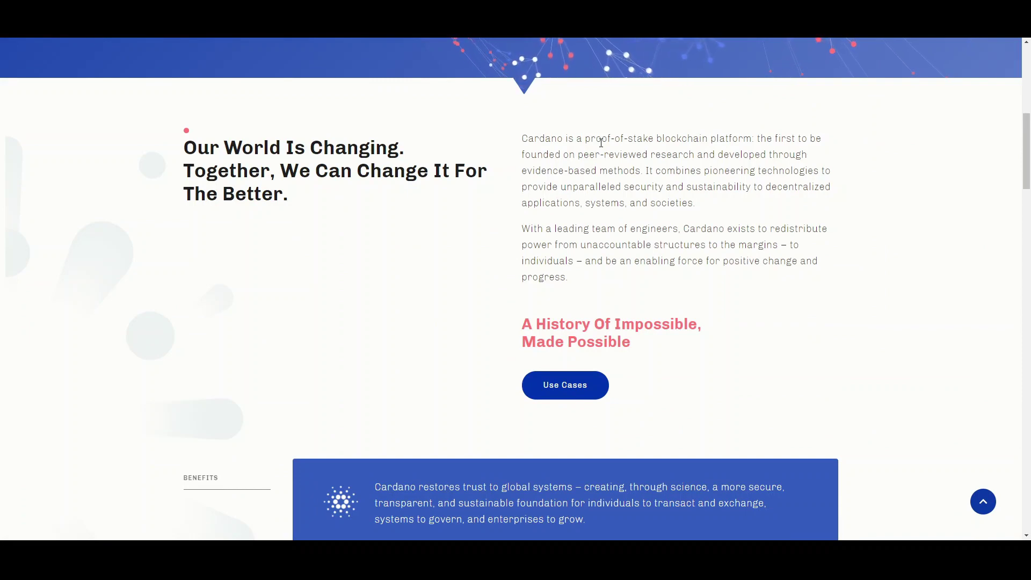
{"action": "scroll", "coordinate": [667, 166], "scroll_direction": "down", "scroll_amount": 1}
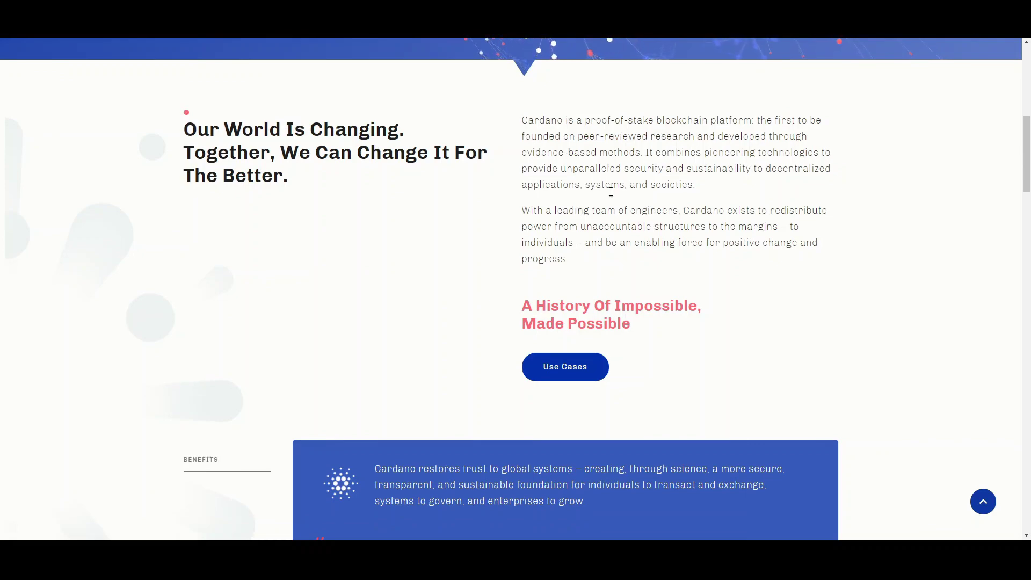
{"action": "scroll", "coordinate": [615, 213], "scroll_direction": "down", "scroll_amount": 9}
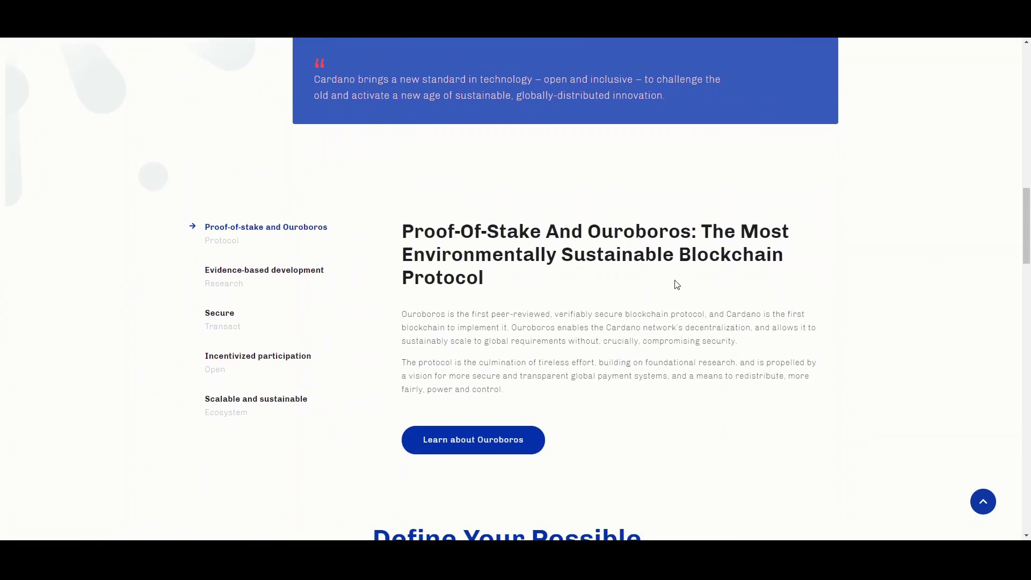
{"action": "scroll", "coordinate": [420, 261], "scroll_direction": "down", "scroll_amount": 1}
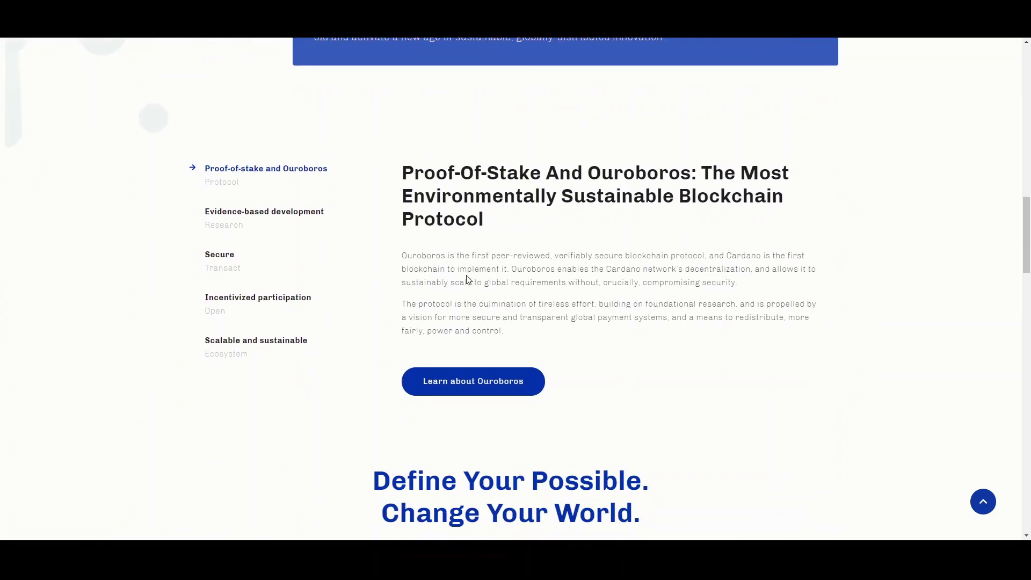
{"action": "scroll", "coordinate": [482, 236], "scroll_direction": "down", "scroll_amount": 6}
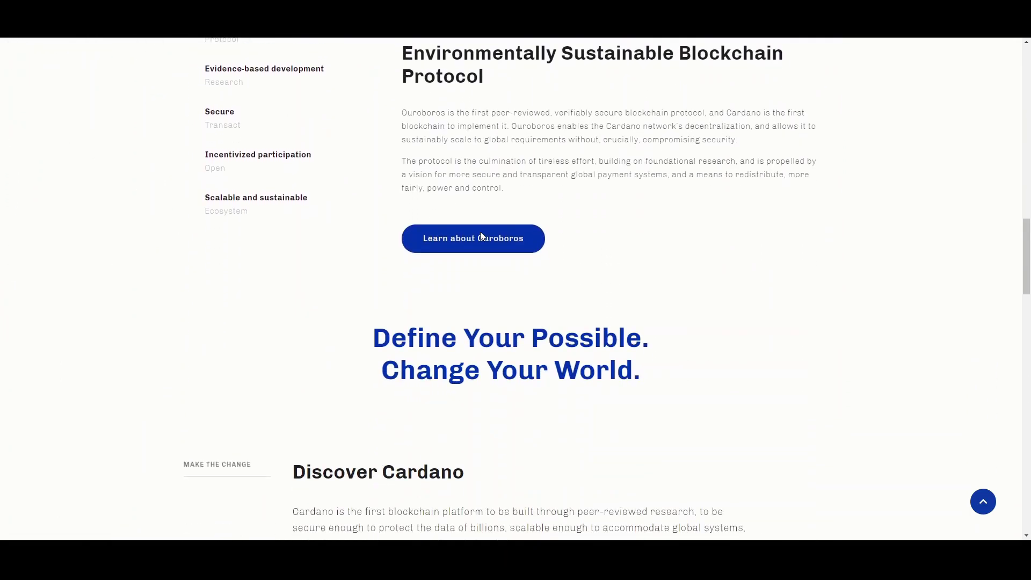
Scroll past the People, Purpose, Research, Technology and Opportunity themes to the Partners section.
{"action": "scroll", "coordinate": [482, 243], "scroll_direction": "down", "scroll_amount": 4}
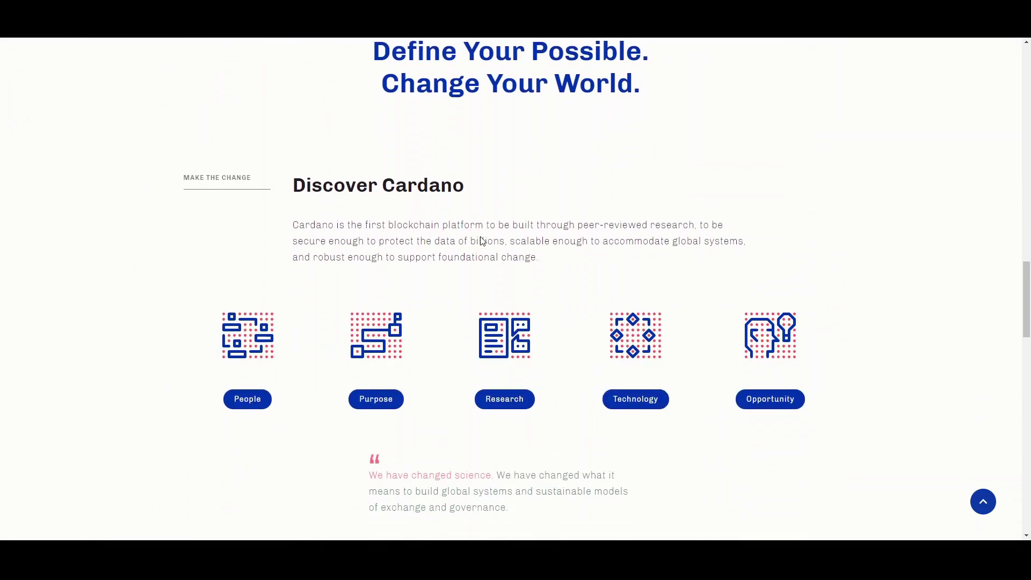
{"action": "scroll", "coordinate": [482, 241], "scroll_direction": "down", "scroll_amount": 1}
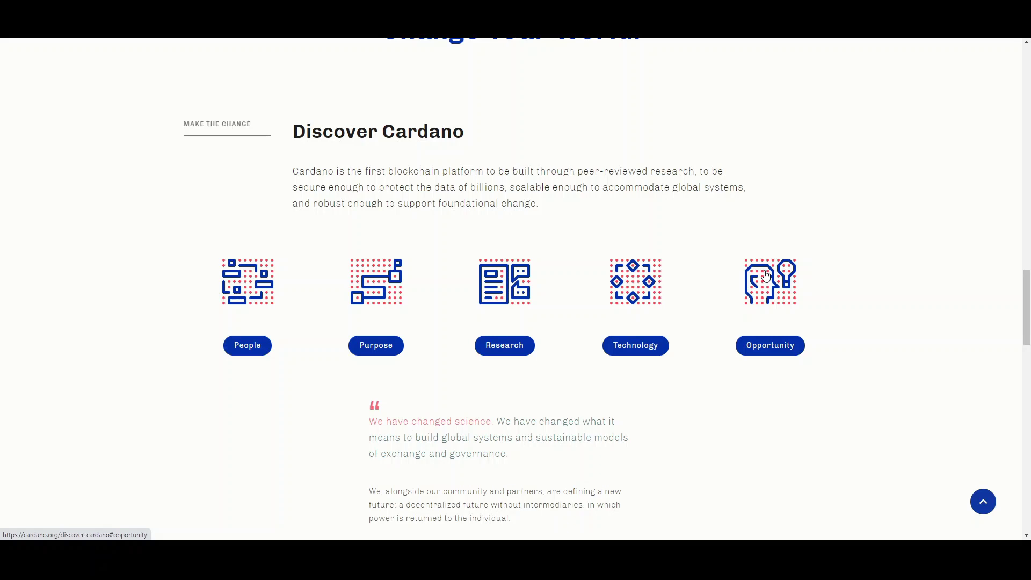
{"action": "scroll", "coordinate": [671, 268], "scroll_direction": "down", "scroll_amount": 3}
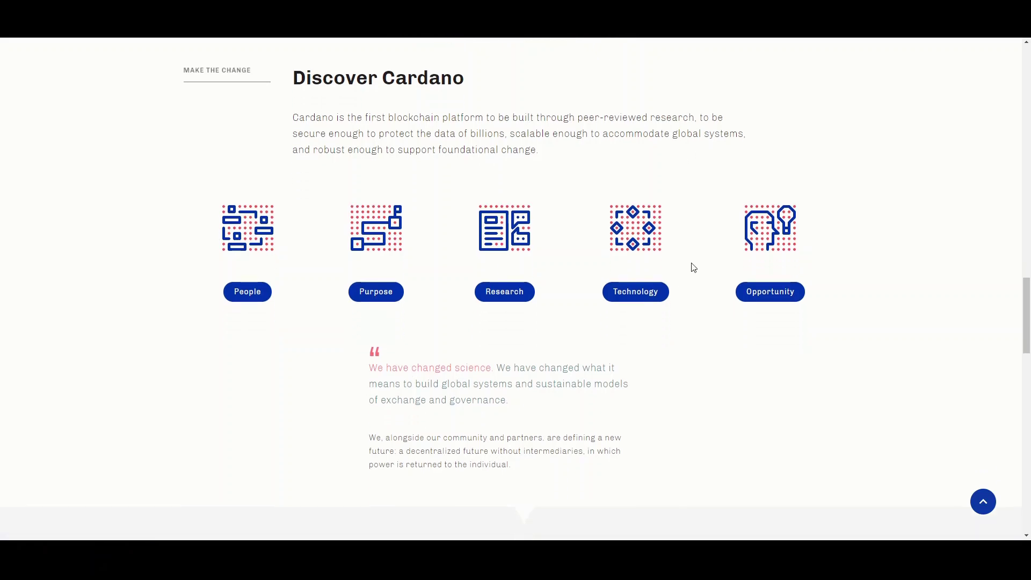
{"action": "scroll", "coordinate": [671, 285], "scroll_direction": "down", "scroll_amount": 2}
{"action": "scroll", "coordinate": [665, 287], "scroll_direction": "up", "scroll_amount": 4}
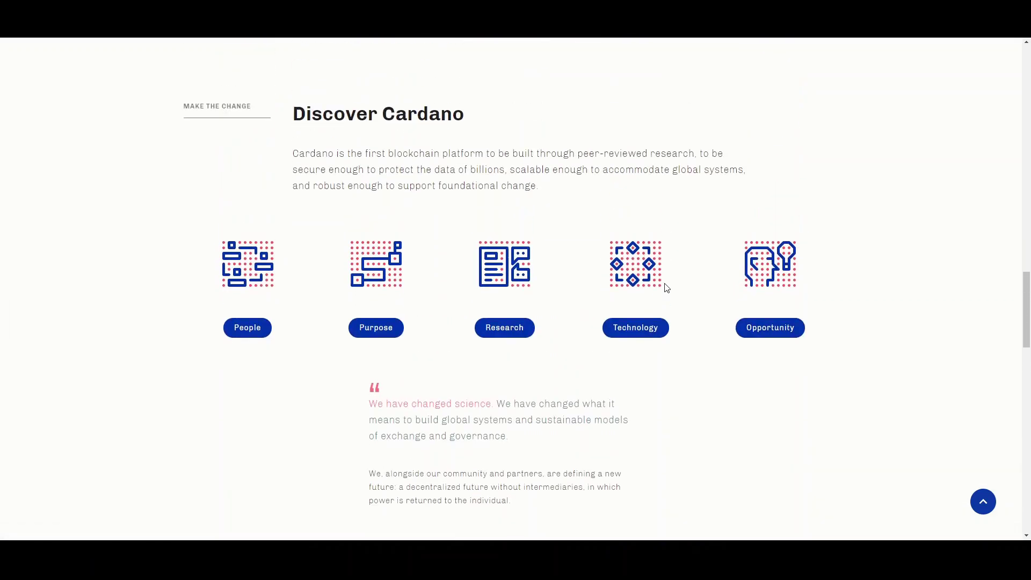
{"action": "scroll", "coordinate": [660, 287], "scroll_direction": "down", "scroll_amount": 1}
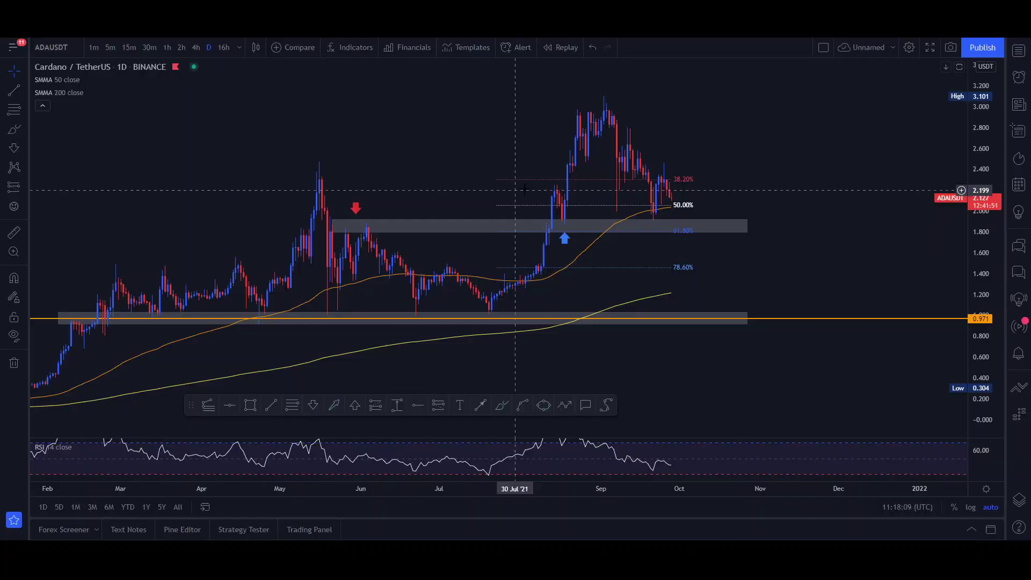
Pan the daily ADA chart and mark the 22 Sep bounce with an up-arrow.
{"action": "left_click_drag", "start_coordinate": [477, 177], "coordinate": [521, 146]}
{"action": "scroll", "coordinate": [532, 148], "scroll_direction": "down", "scroll_amount": 4}
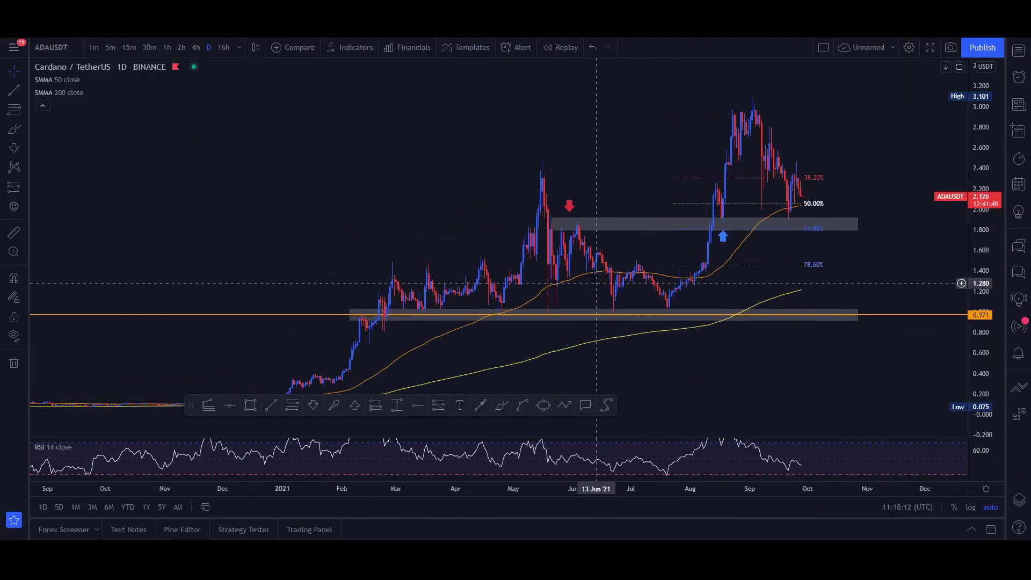
{"action": "left_click_drag", "start_coordinate": [592, 275], "coordinate": [508, 156]}
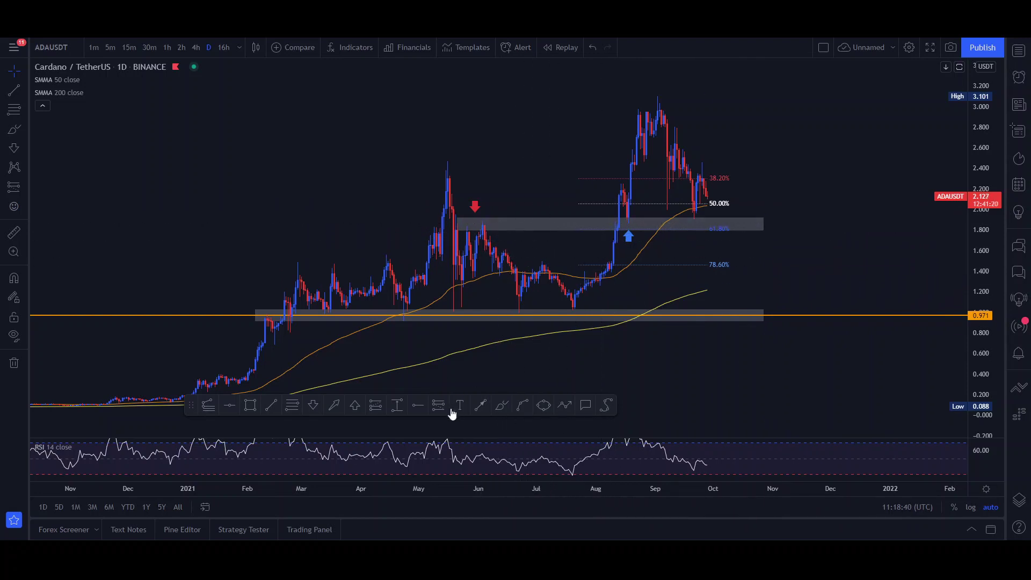
{"action": "left_click", "coordinate": [354, 406]}
{"action": "left_click", "coordinate": [696, 233]}
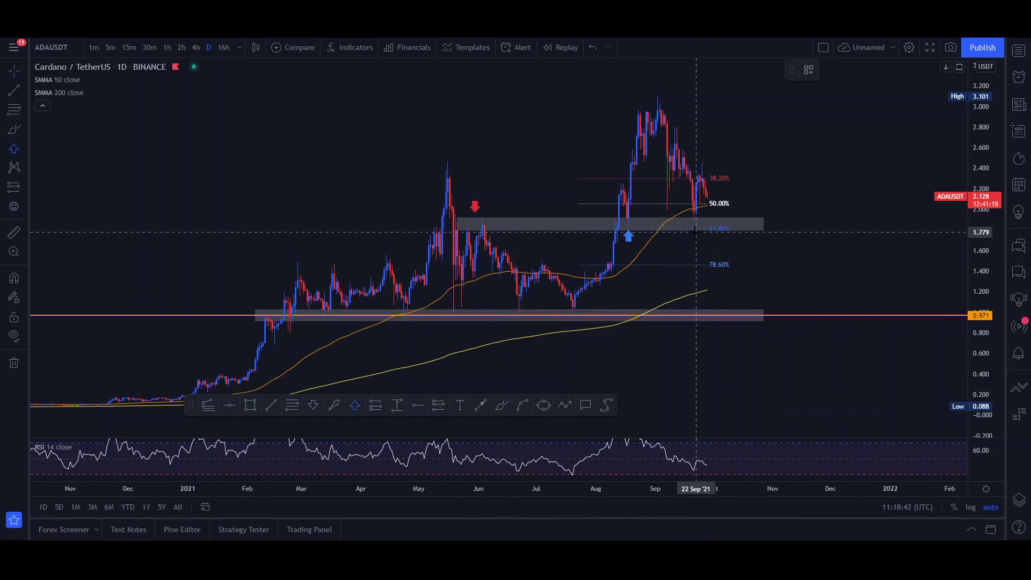
{"action": "left_click", "coordinate": [754, 247]}
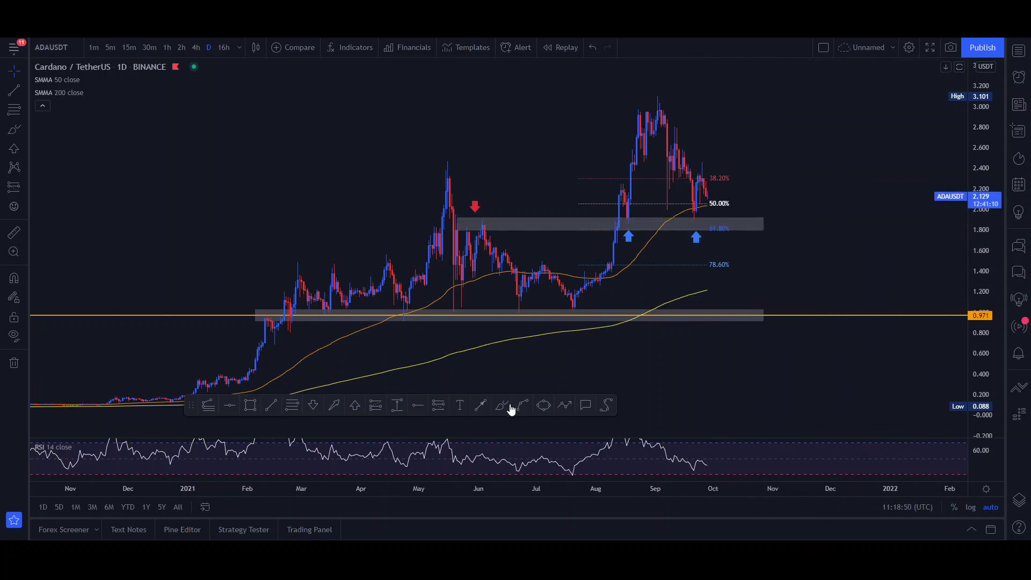
Draw and delete a test projection arrow toward 2.958, then switch to 4-hour candles.
{"action": "left_click", "coordinate": [480, 404]}
{"action": "left_click", "coordinate": [713, 193]}
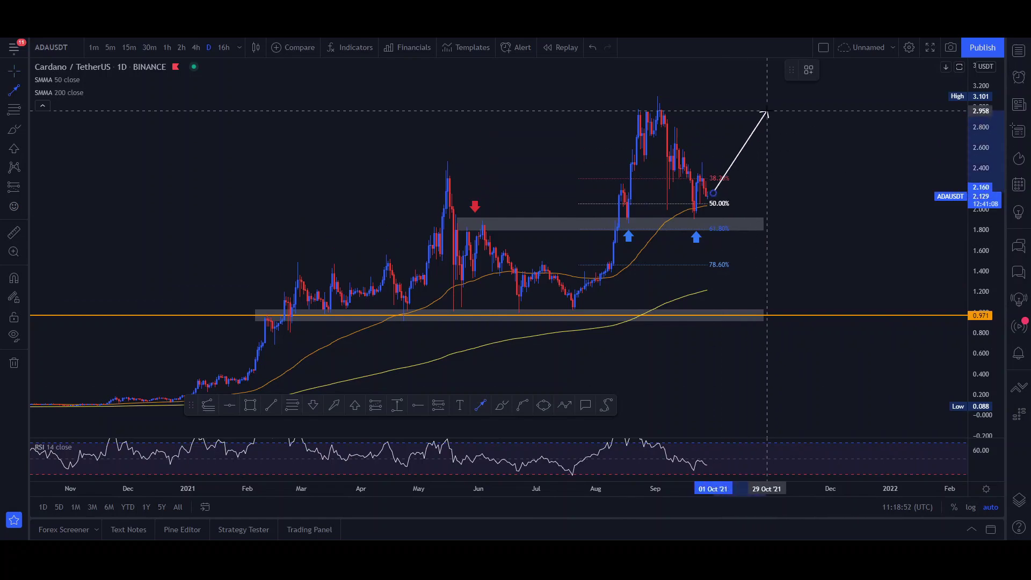
{"action": "left_click", "coordinate": [766, 112]}
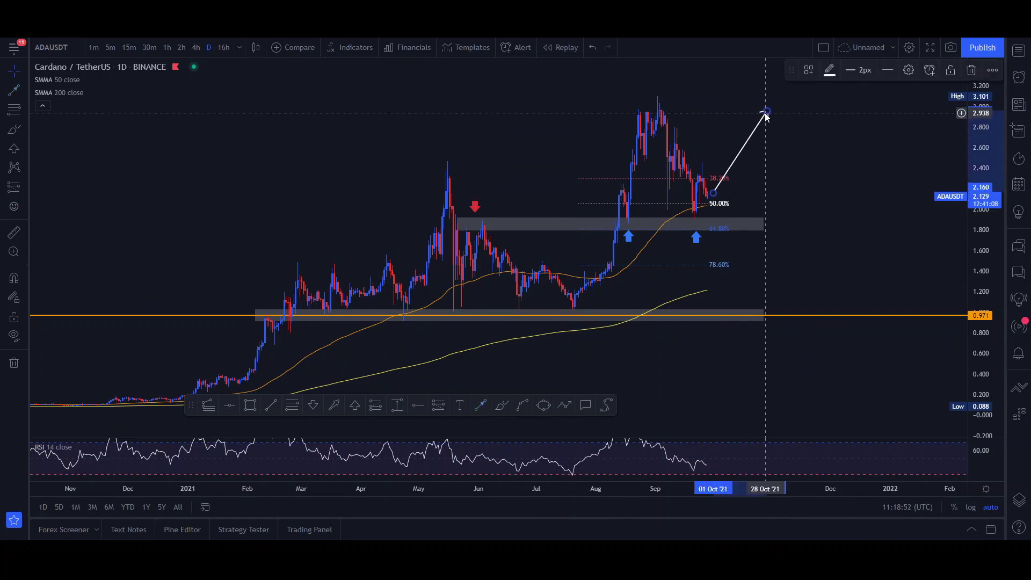
{"action": "left_click", "coordinate": [971, 70]}
{"action": "left_click", "coordinate": [196, 47]}
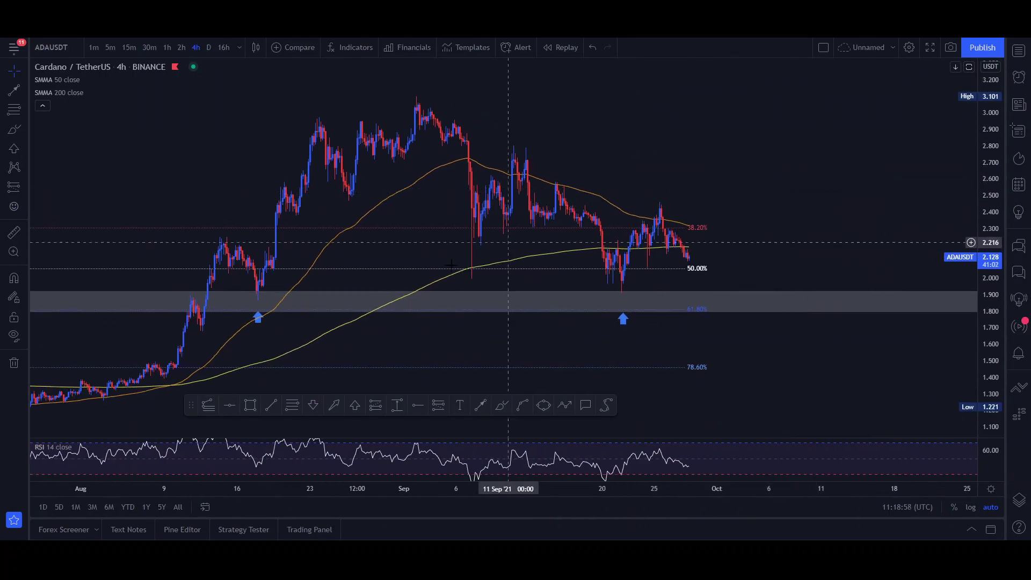
Draw a descending trend line from the September high past the latest candles.
{"action": "key", "text": "alt+t"}
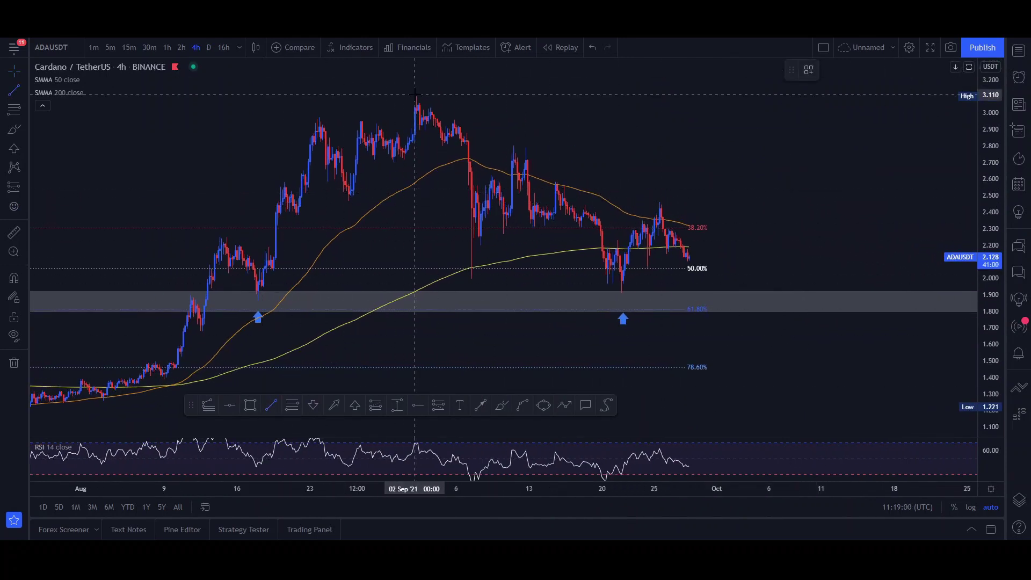
{"action": "left_click", "coordinate": [415, 95]}
{"action": "left_click", "coordinate": [777, 258]}
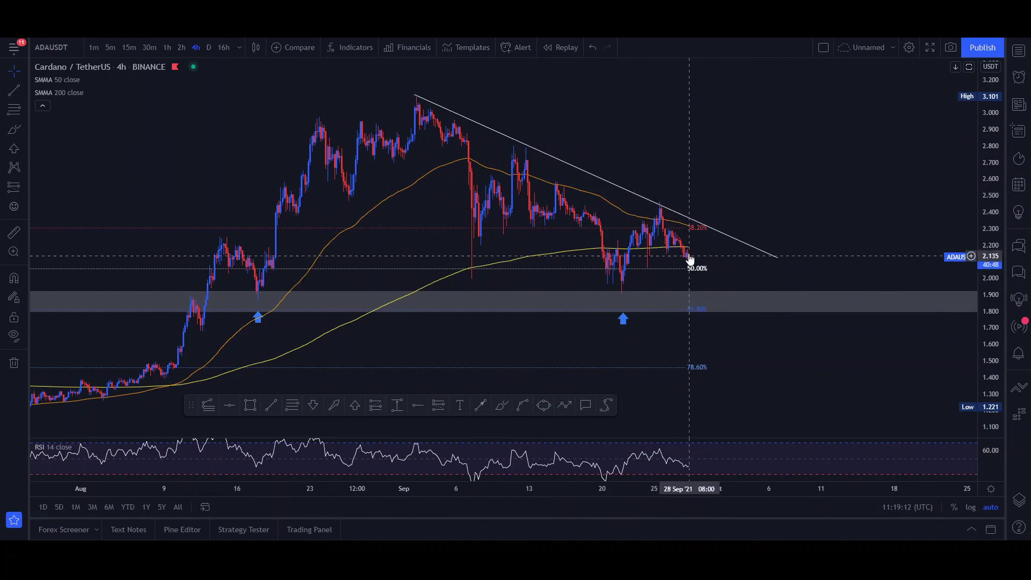
Brush-sketch a projected path dipping into the grey zone, then rallying, discarding one stroke.
{"action": "left_click", "coordinate": [498, 410]}
{"action": "left_click_drag", "start_coordinate": [692, 252], "coordinate": [724, 185]}
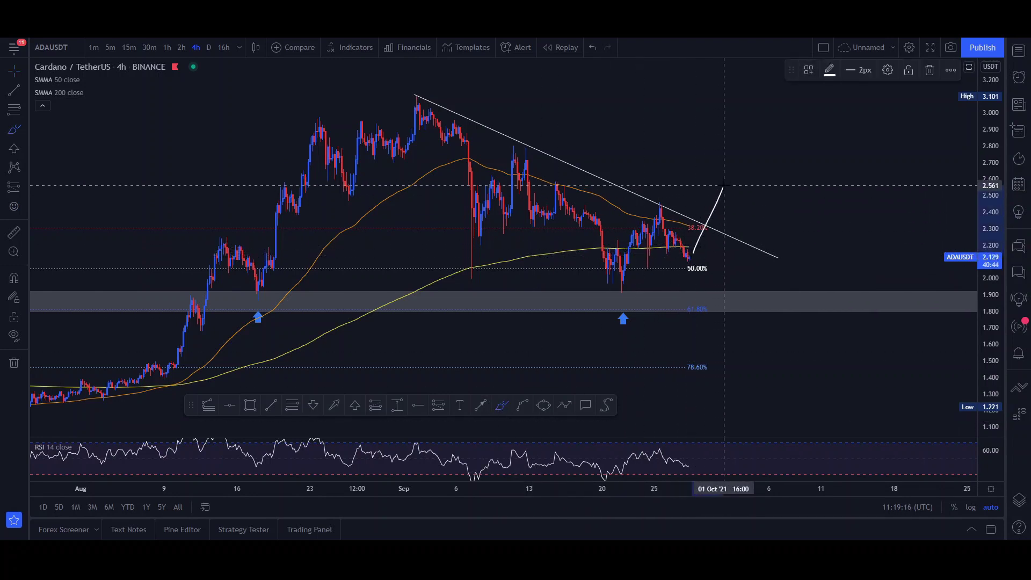
{"action": "mouse_move", "coordinate": [650, 207]}
{"action": "left_mouse_down"}
{"action": "mouse_move", "coordinate": [742, 204]}
{"action": "mouse_move", "coordinate": [760, 222]}
{"action": "mouse_move", "coordinate": [809, 133]}
{"action": "left_mouse_up"}
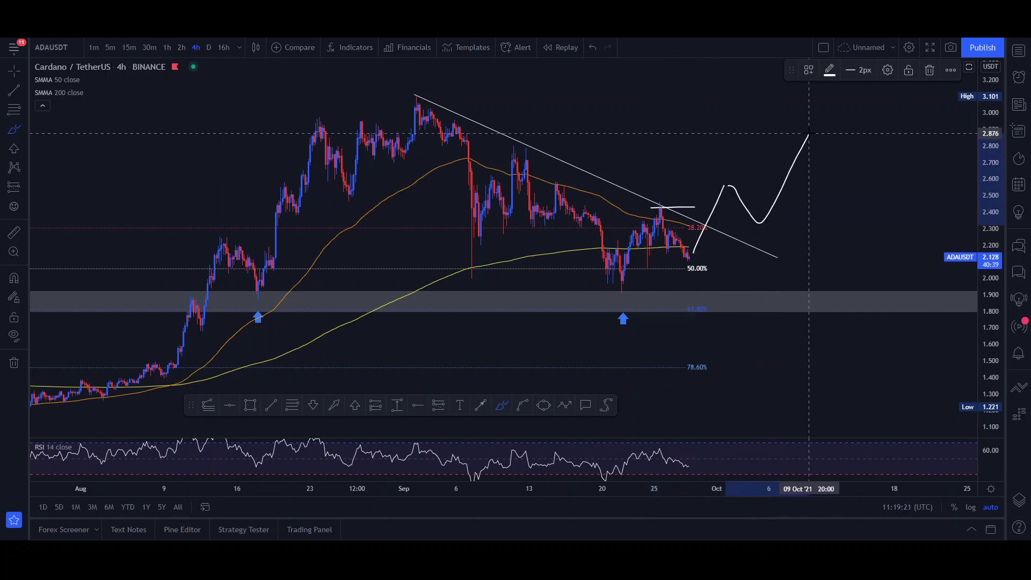
{"action": "left_click", "coordinate": [929, 70]}
{"action": "mouse_move", "coordinate": [692, 259]}
{"action": "left_mouse_down"}
{"action": "mouse_move", "coordinate": [713, 304]}
{"action": "mouse_move", "coordinate": [739, 194]}
{"action": "mouse_move", "coordinate": [757, 173]}
{"action": "left_mouse_up"}
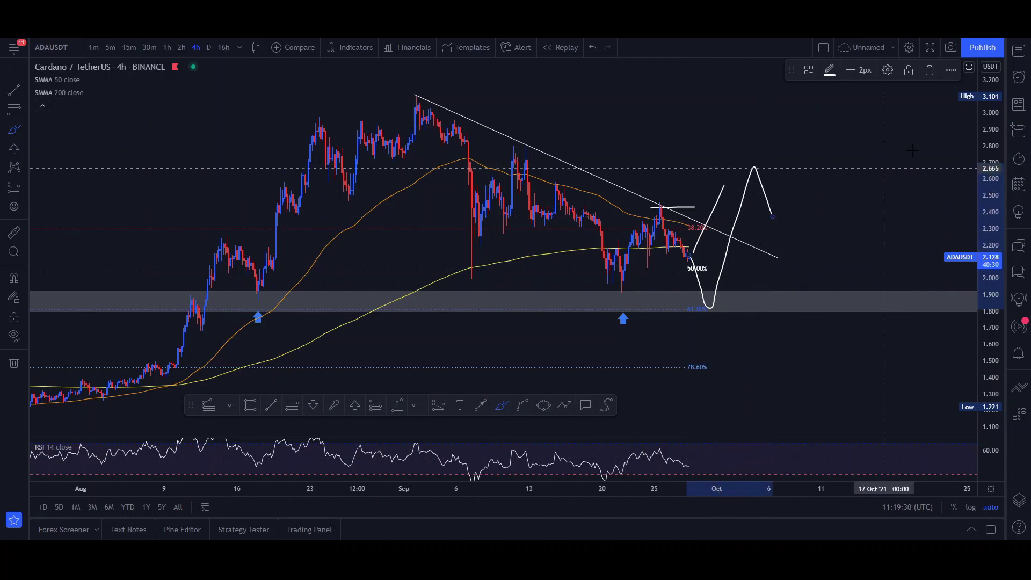
Delete the last freehand stroke, the short line near 2.437 and the rising breakout stroke.
{"action": "key", "text": "Delete"}
{"action": "left_click", "coordinate": [14, 70]}
{"action": "left_click", "coordinate": [684, 208]}
{"action": "left_click", "coordinate": [929, 70]}
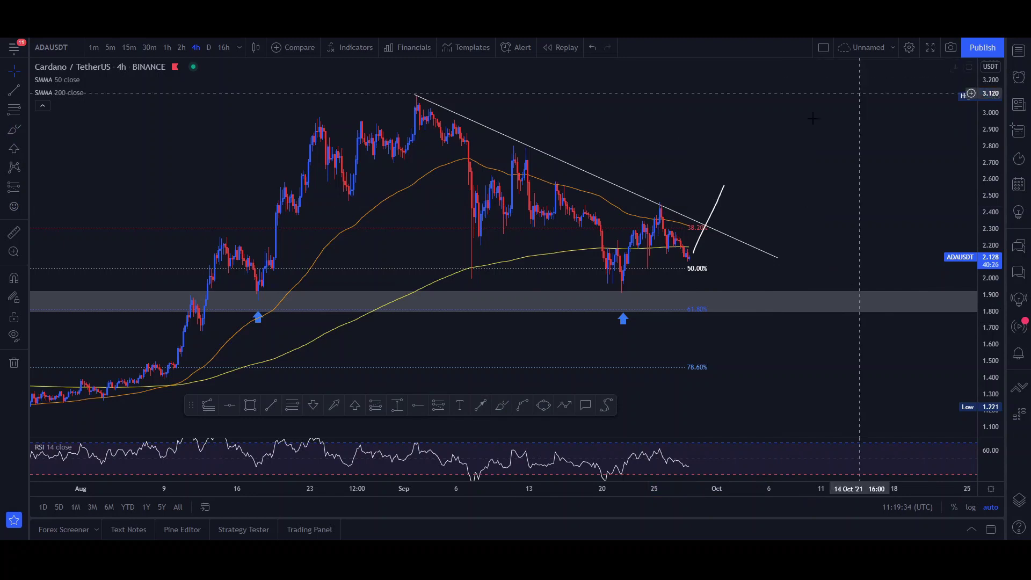
{"action": "left_click_drag", "start_coordinate": [721, 191], "coordinate": [723, 185]}
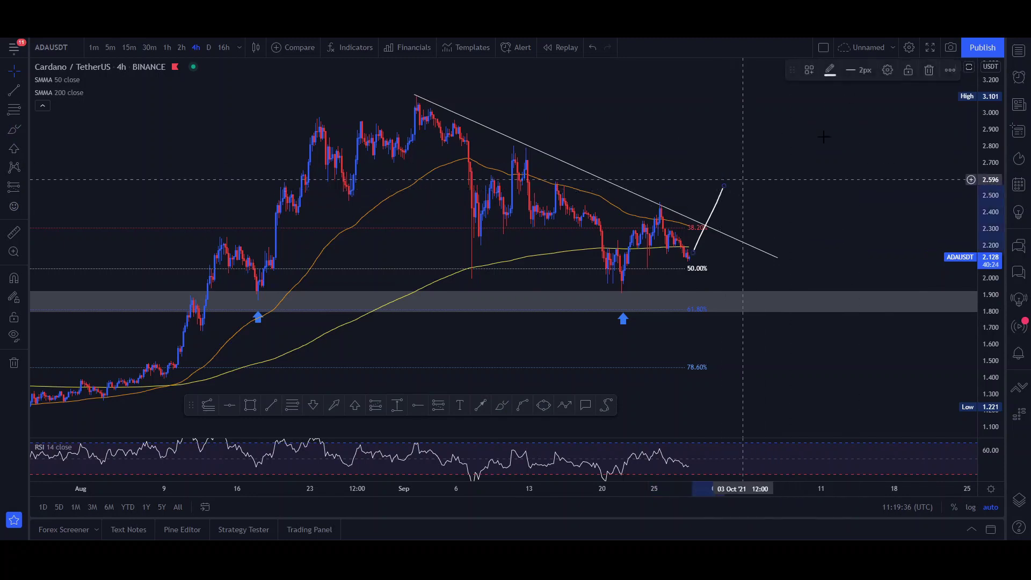
{"action": "left_click", "coordinate": [929, 70]}
{"action": "left_click_drag", "start_coordinate": [796, 235], "coordinate": [777, 234]}
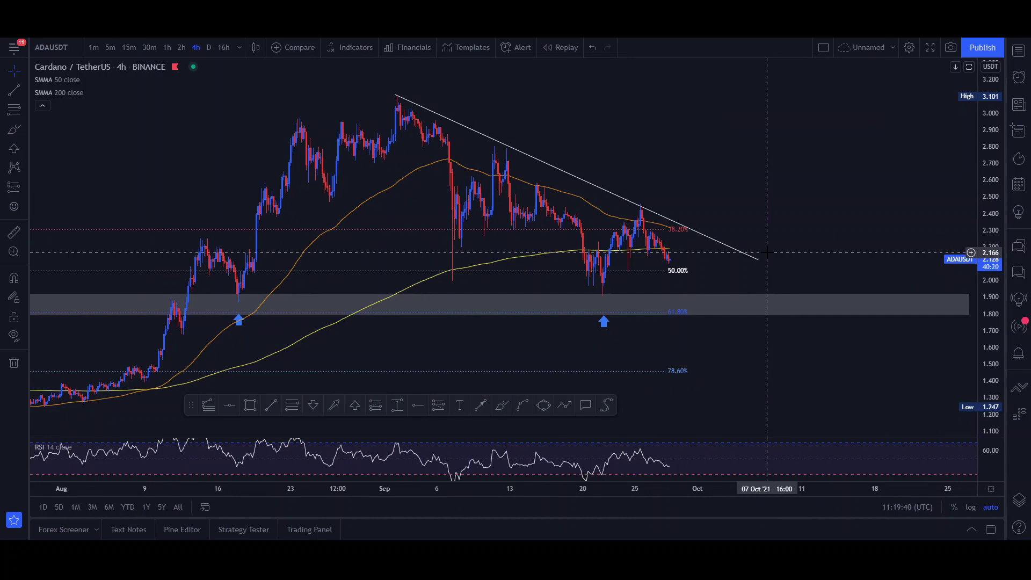
{"action": "scroll", "coordinate": [766, 252], "scroll_direction": "down", "scroll_amount": 4}
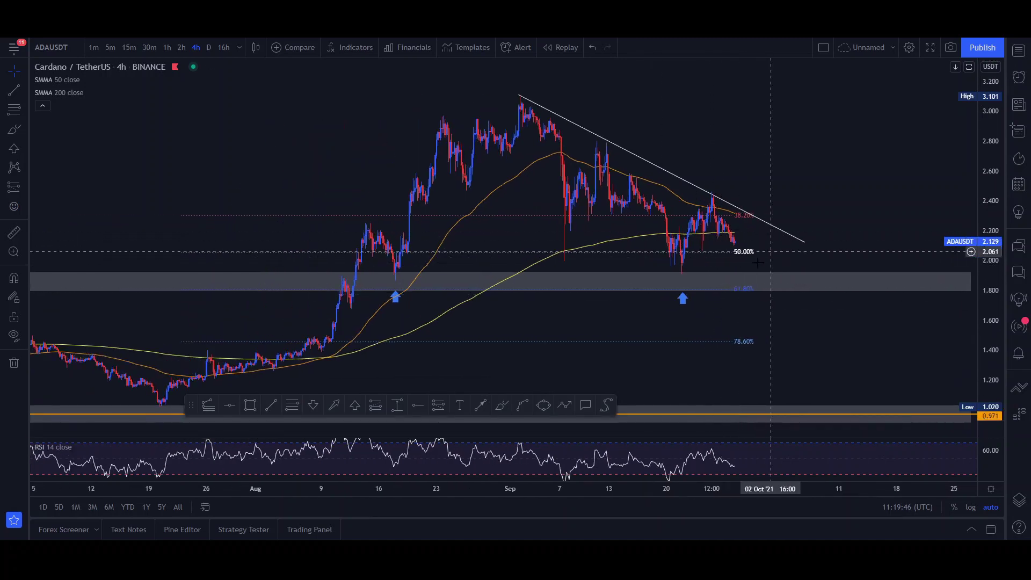